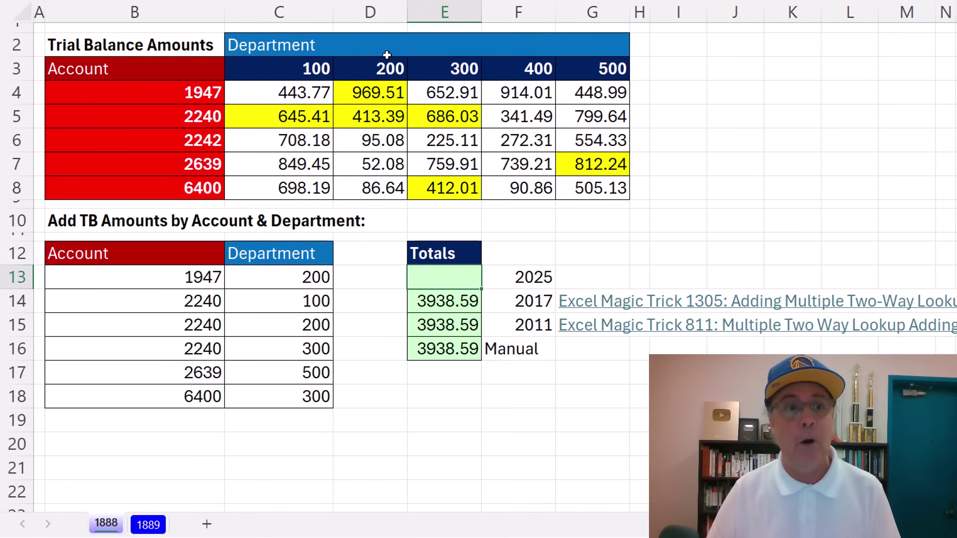
Highlight the account and department lookups and the matching amounts 969.51, 2240, 412.01 and 812.24.
left_click_drag(208, 279, 214, 385)
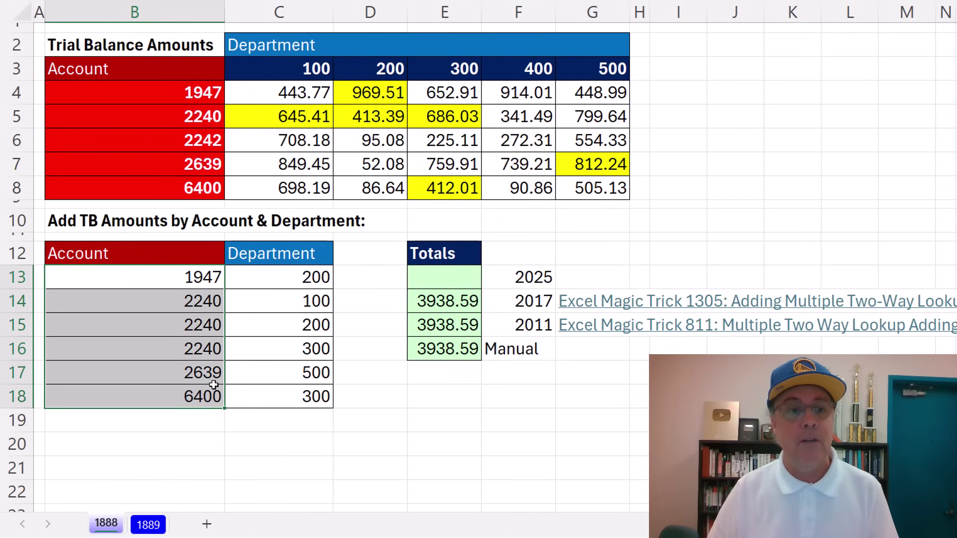
left_click_drag(269, 272, 274, 399)
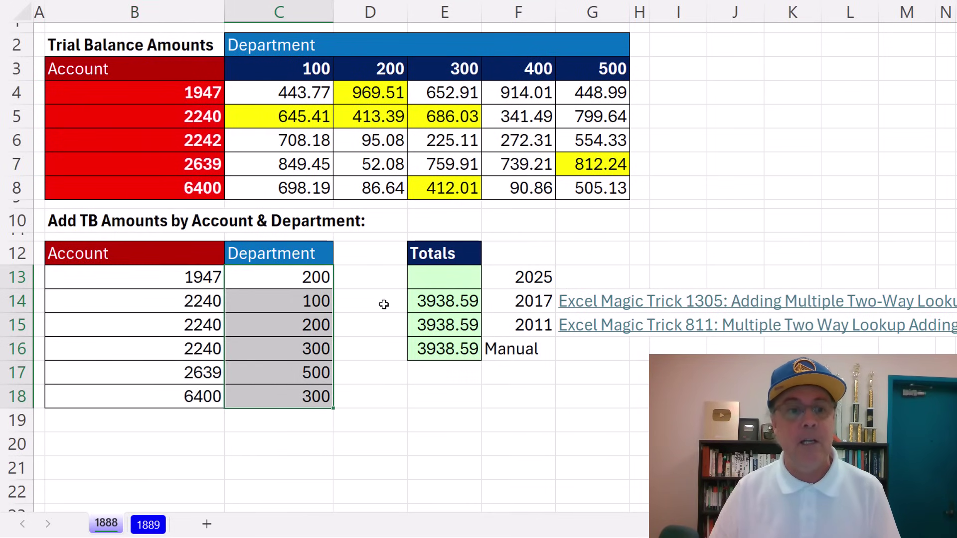
left_click(450, 281)
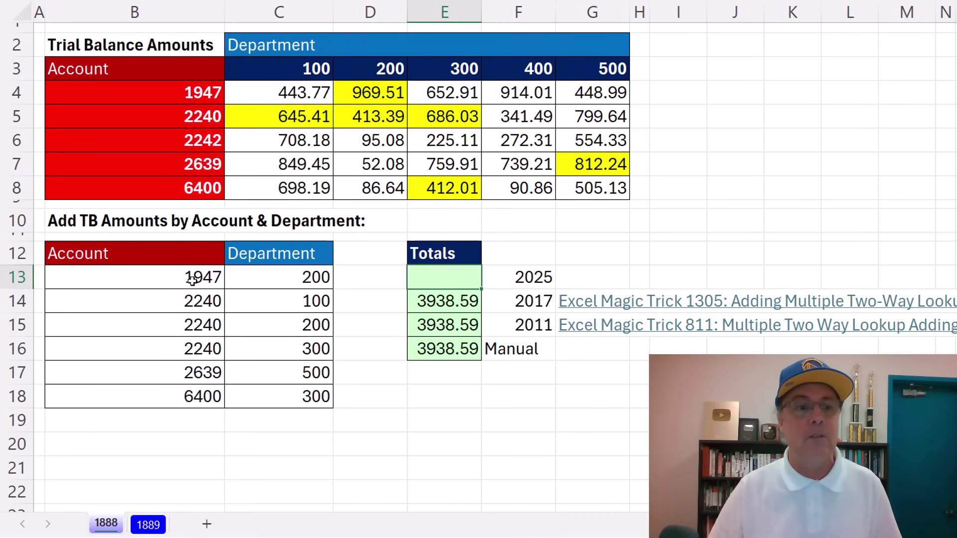
left_click(367, 93)
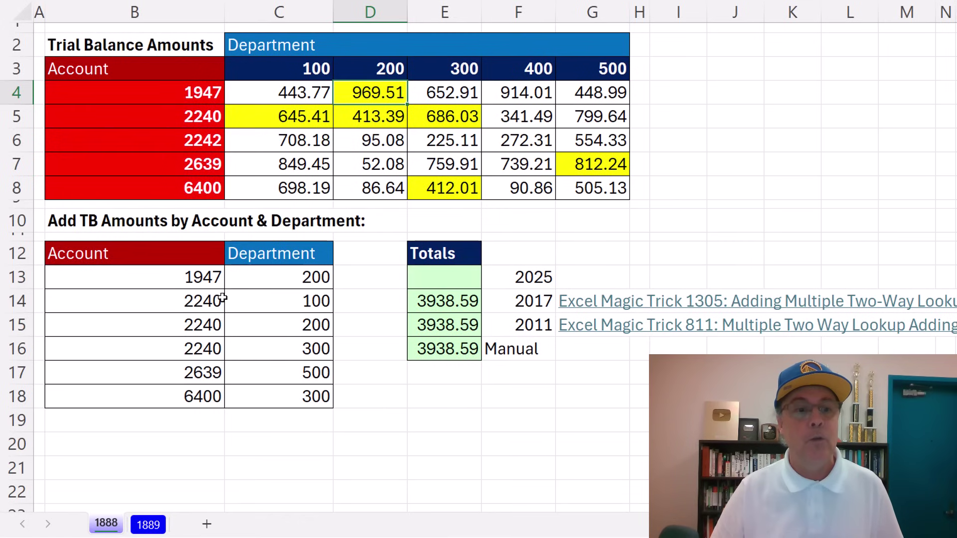
left_click_drag(305, 115, 431, 120)
left_click(476, 191, "ctrl")
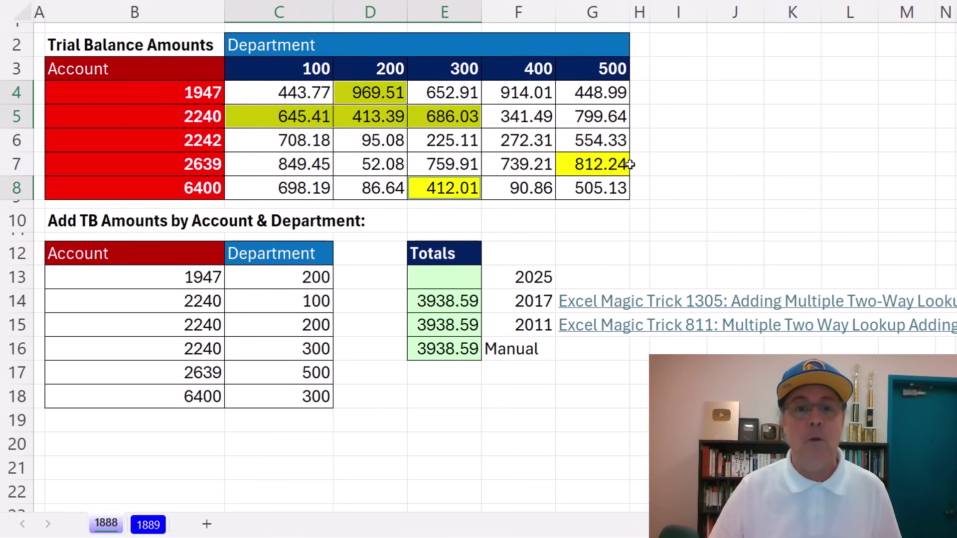
left_click(589, 165, "ctrl")
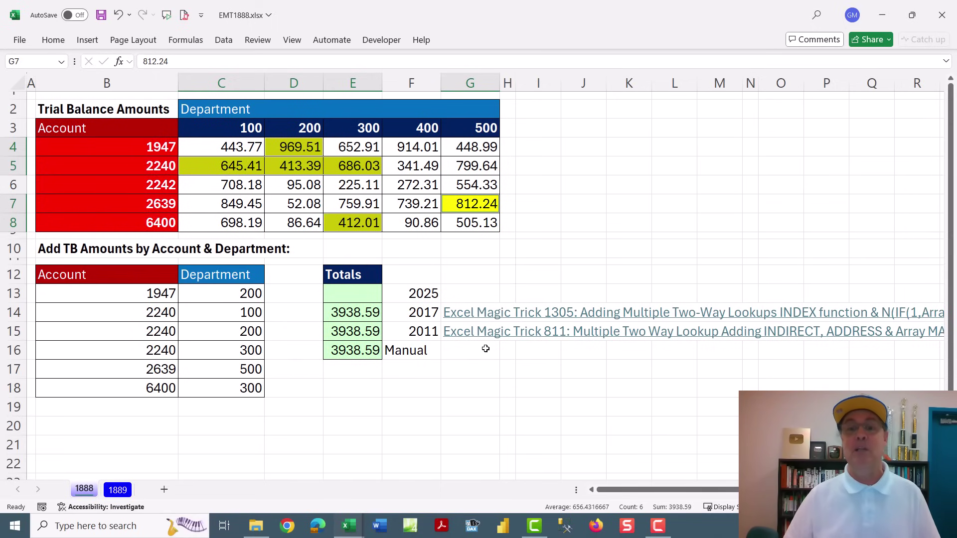
Review the older SUMPRODUCT (E15), SUM/INDEX (E14) and manual SUM (E16) formulas unchanged, returning to E13.
double_click(353, 334)
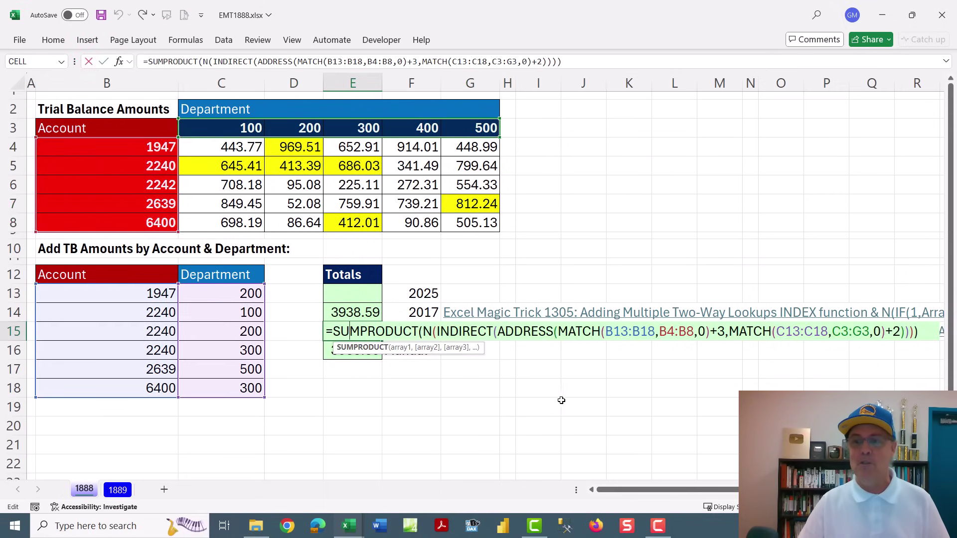
key("ctrl+Return")
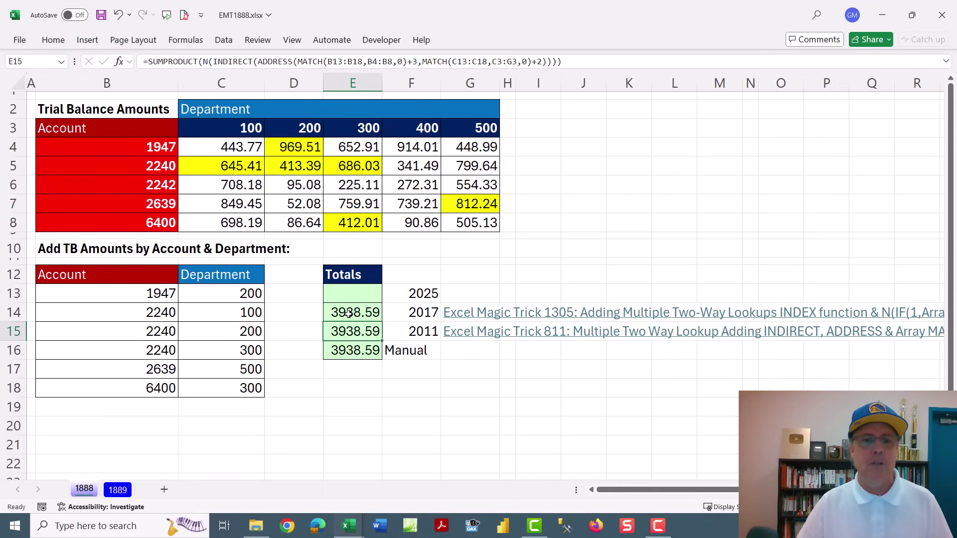
left_click(349, 313)
double_click(349, 313)
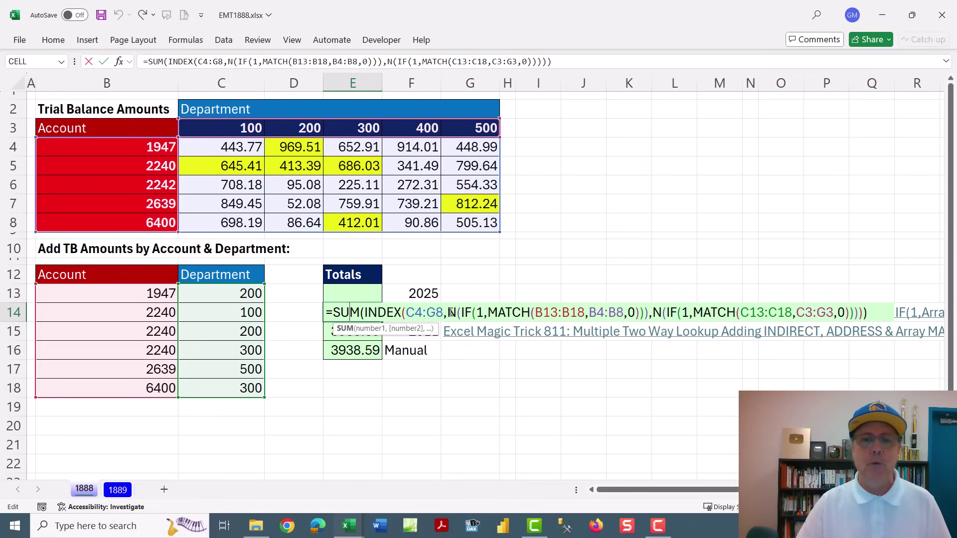
left_click_drag(450, 313, 483, 314)
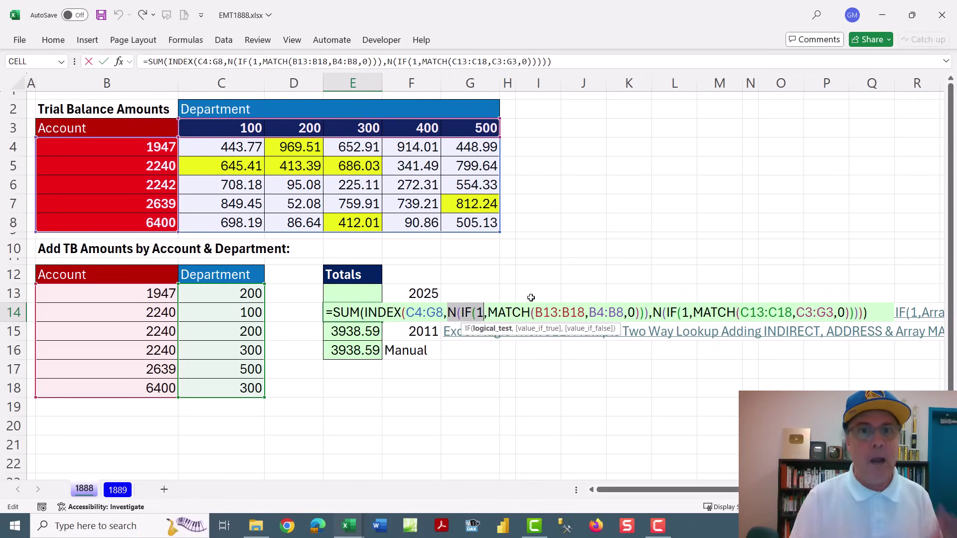
key("Escape")
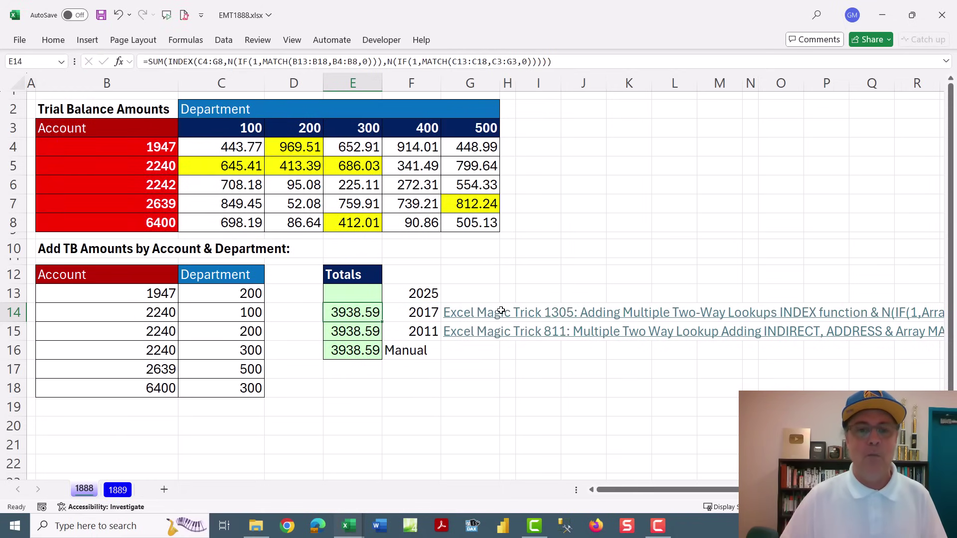
left_click(347, 353)
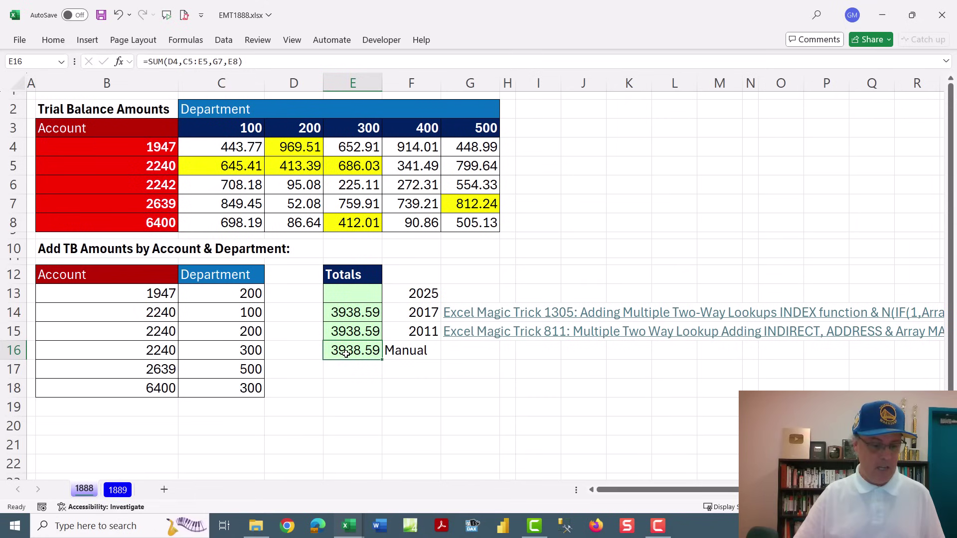
key("F2")
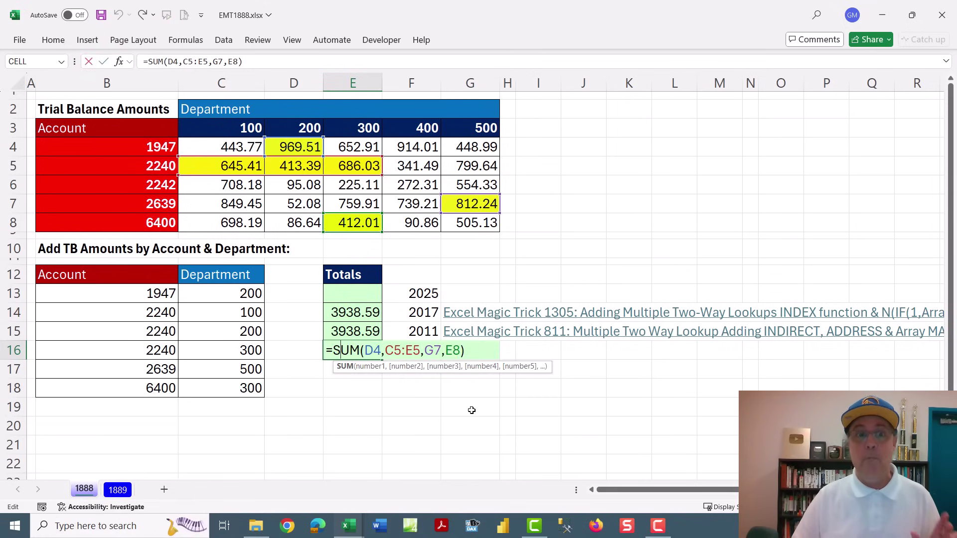
left_click(357, 297)
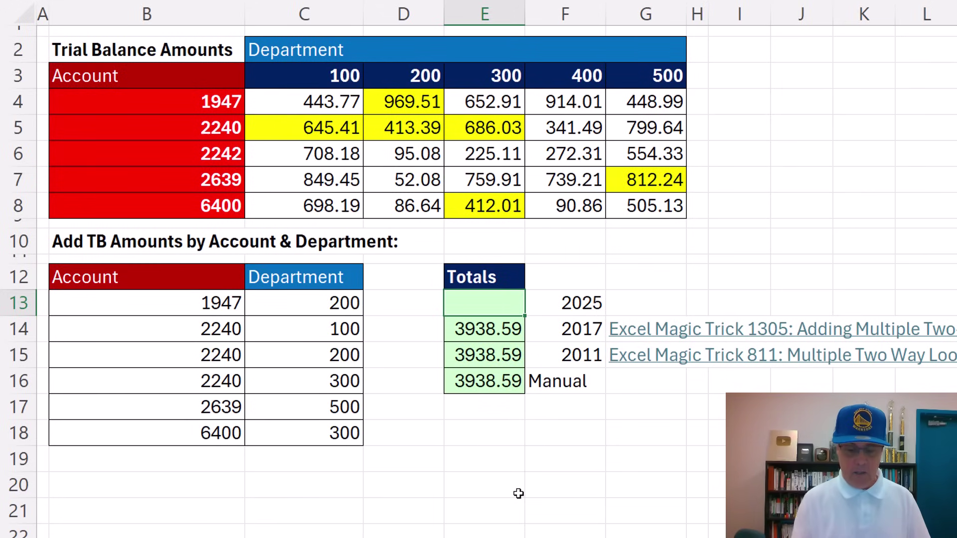
Start an INDEX formula in E13 using C4:G8 as the array.
type("in")
key("Tab")
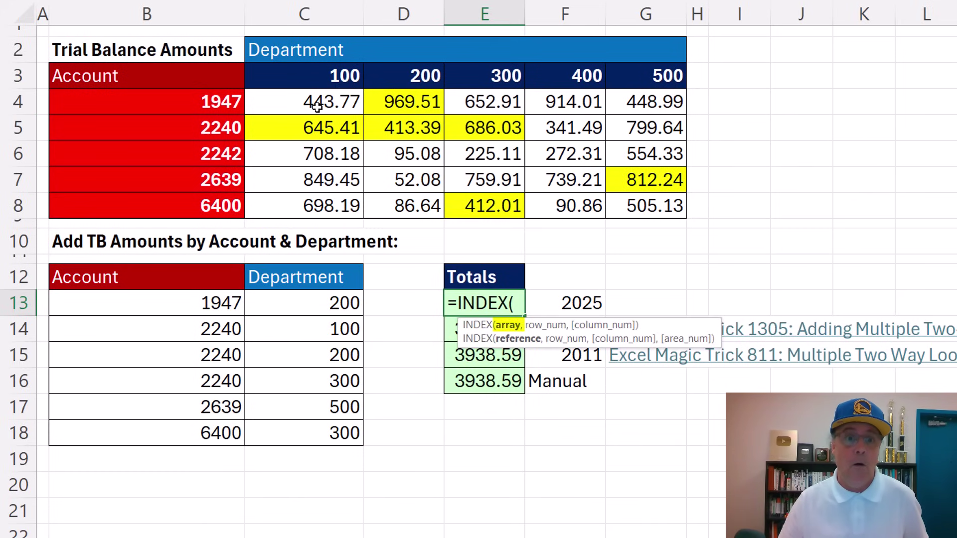
left_click_drag(321, 102, 673, 212)
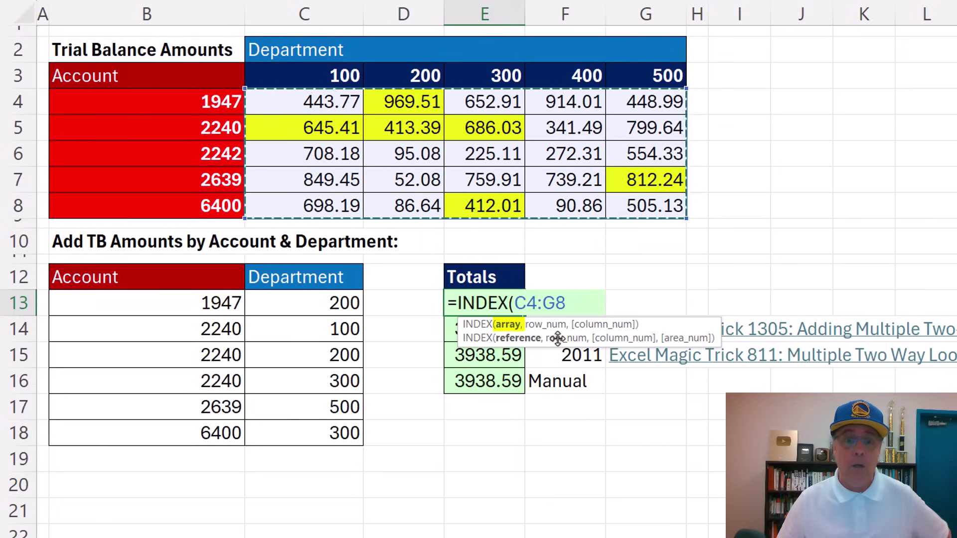
type(",")
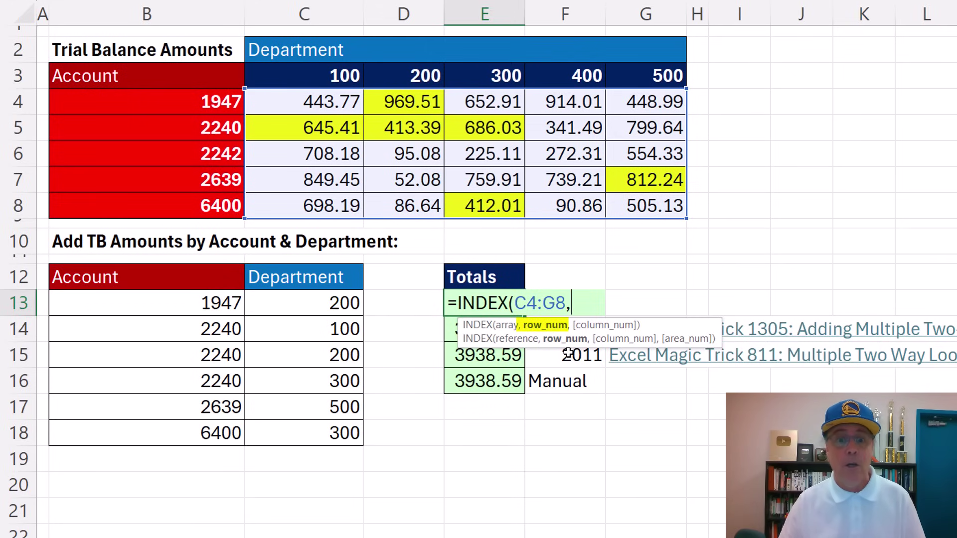
Add XMATCH(B13:B18,B4:B8) as row_num and preview its row positions {1;2;2;2;4;5}.
type("xm")
key("Tab")
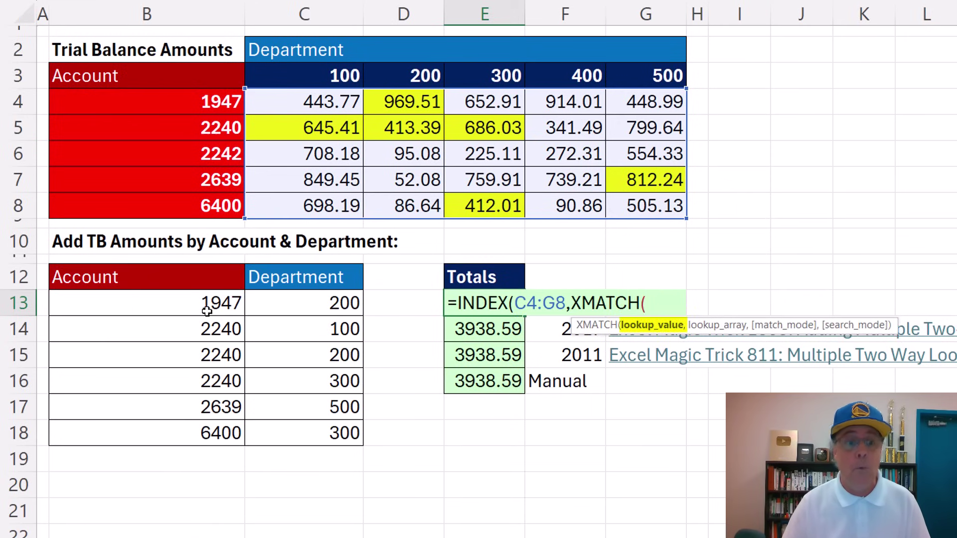
left_click_drag(203, 305, 209, 432)
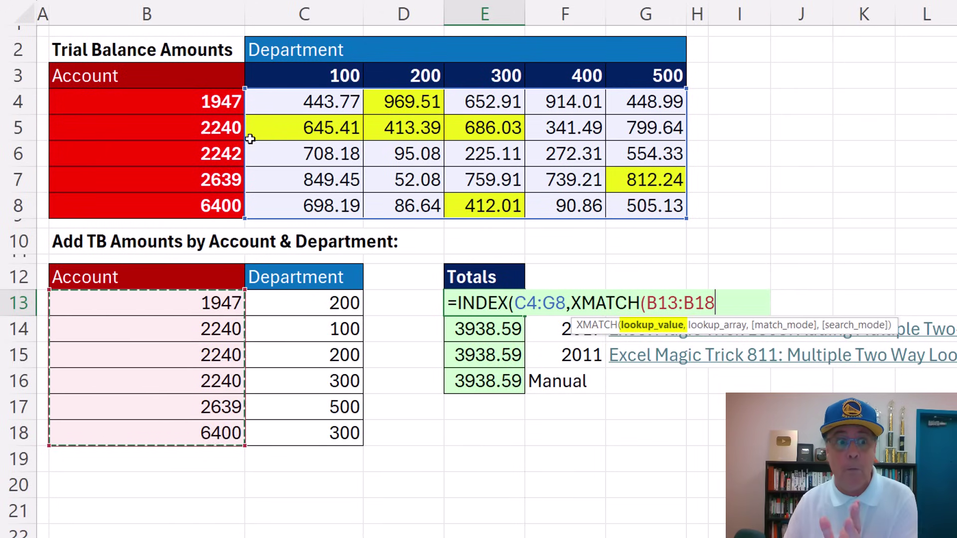
type(",")
left_click_drag(186, 101, 183, 204)
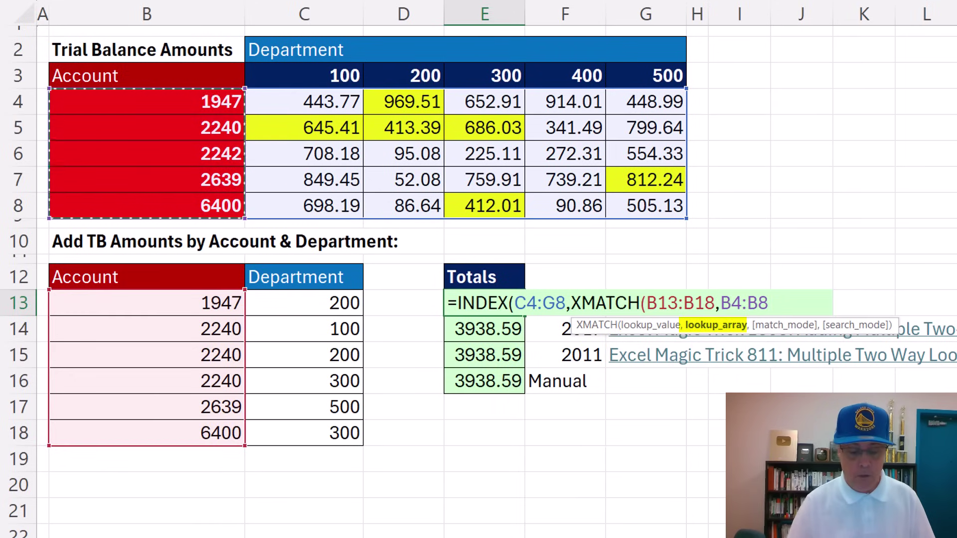
type(")")
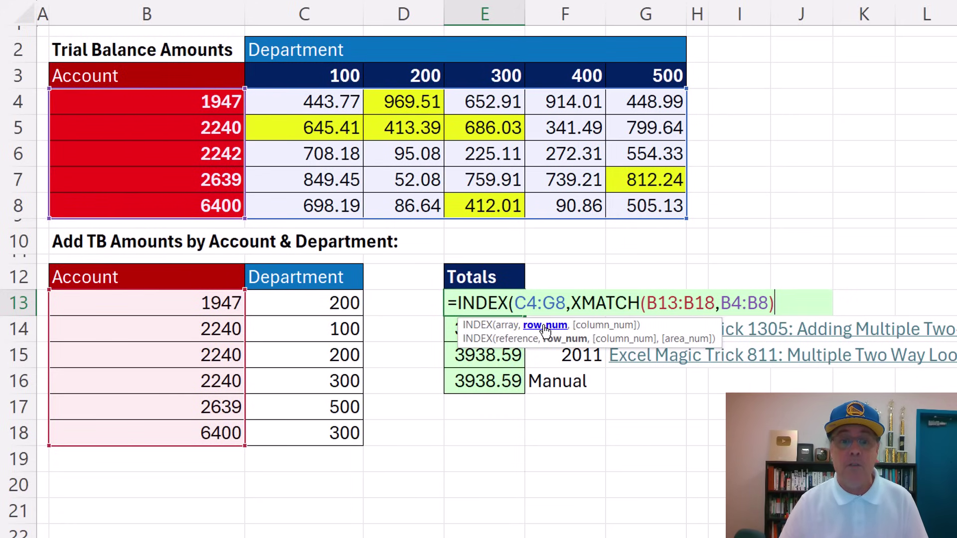
left_click(545, 325)
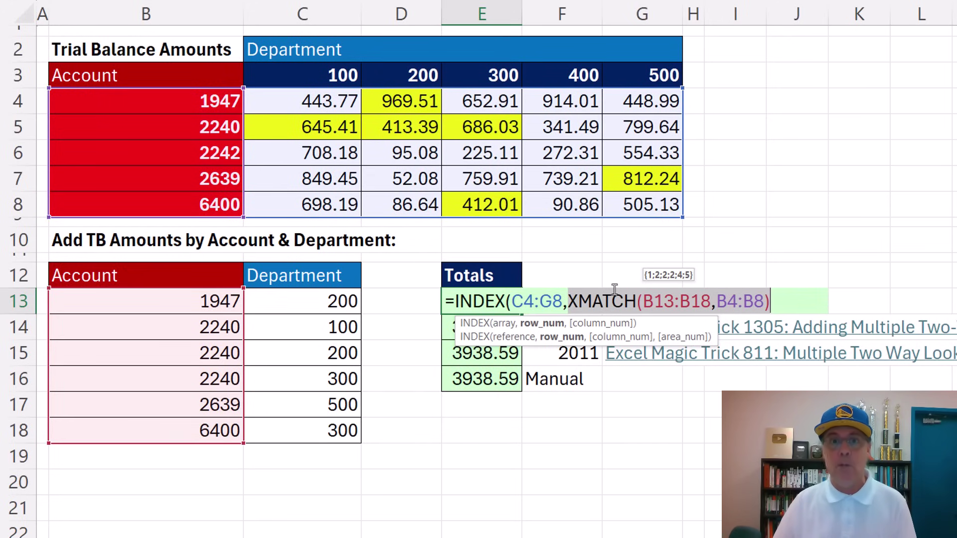
left_click(779, 304)
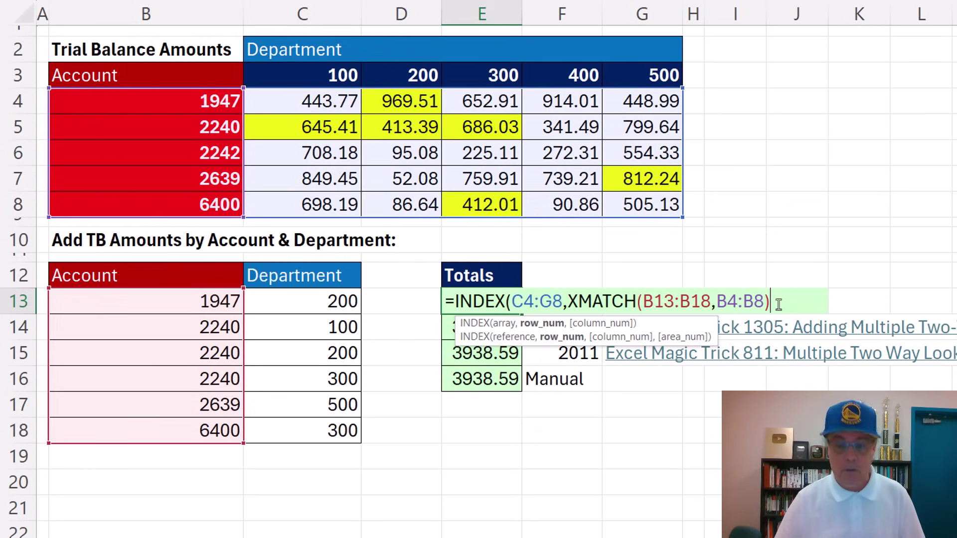
Add XMATCH(C13:C18,C3:G3) as the column lookup and close the INDEX formula.
type(",XMATCH(")
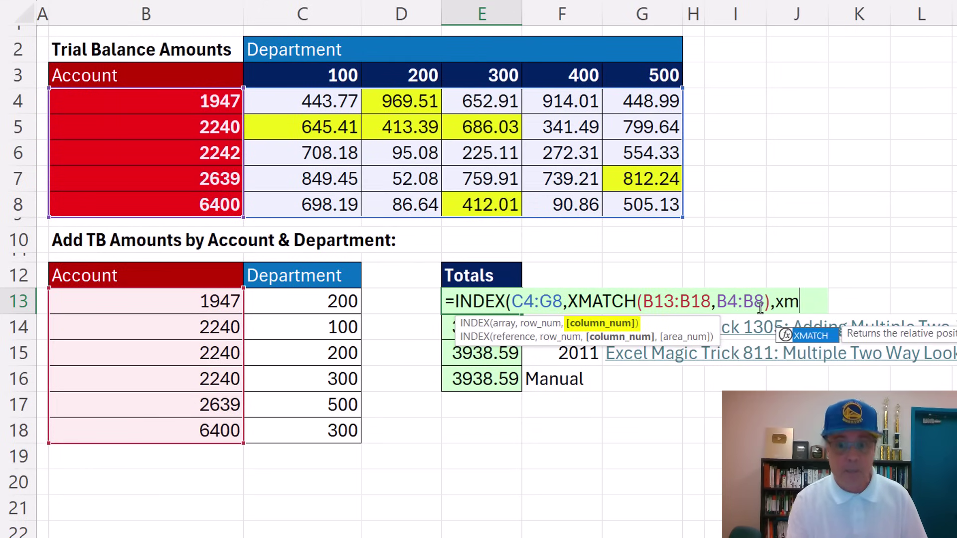
left_click_drag(352, 301, 349, 437)
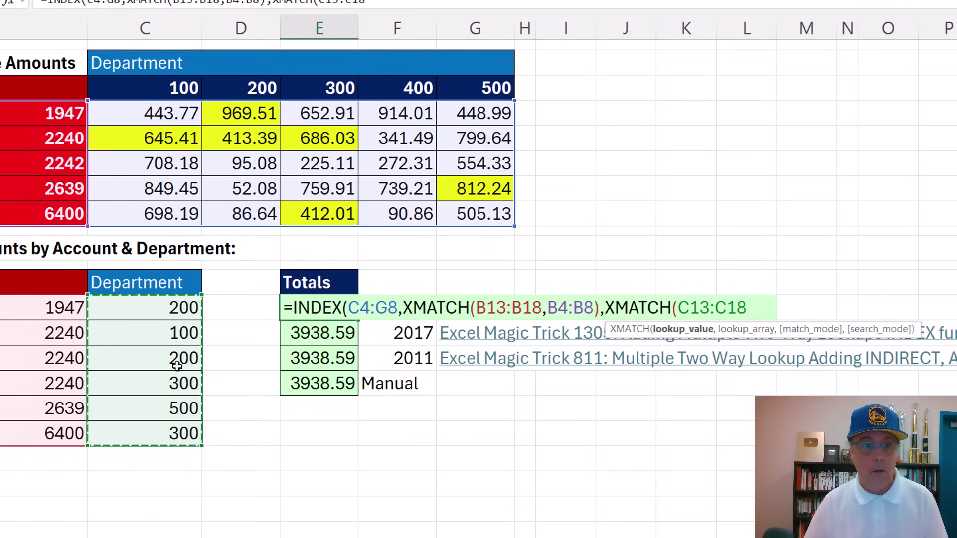
type(",")
left_click_drag(180, 88, 463, 97)
type("))")
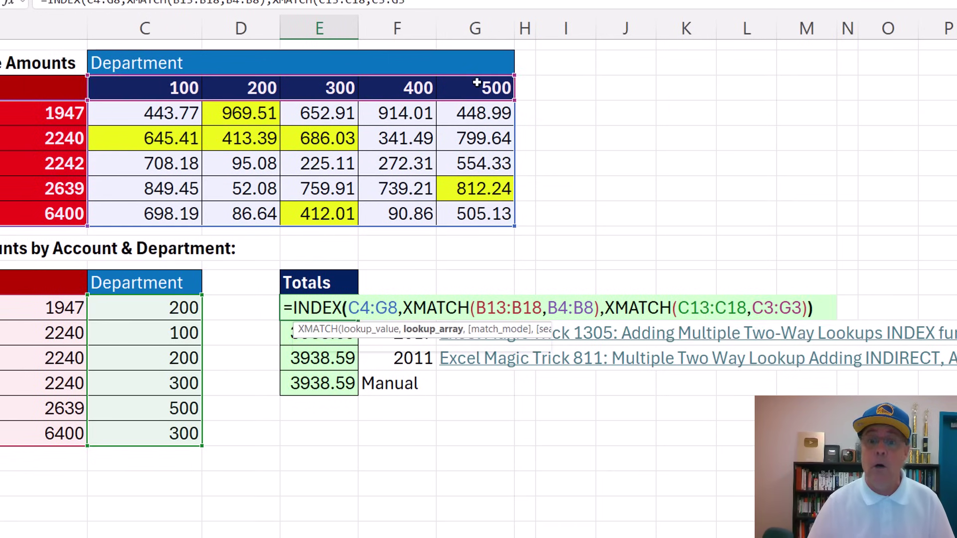
Preview the department column positions and the INDEX result, then select the whole formula.
left_click(640, 308)
left_click(414, 331)
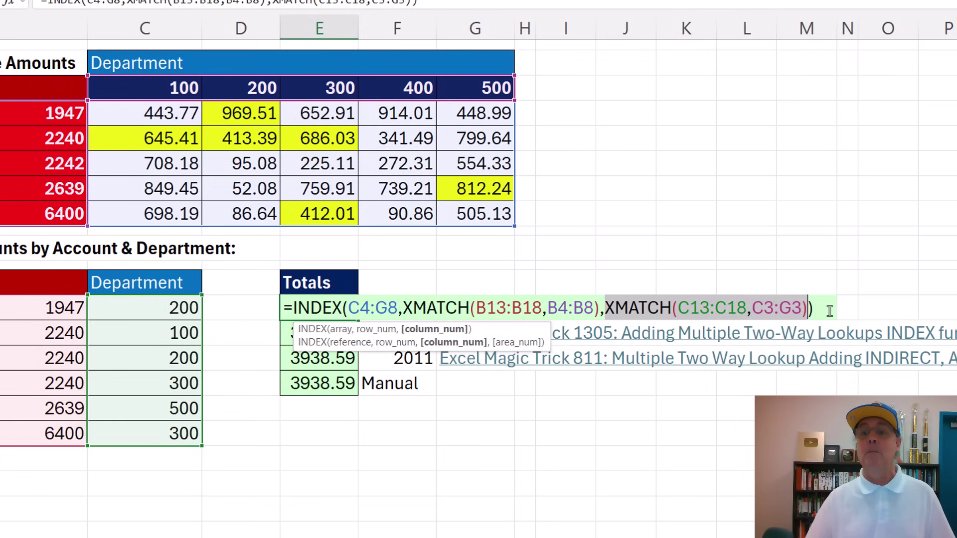
left_click_drag(290, 309, 813, 308)
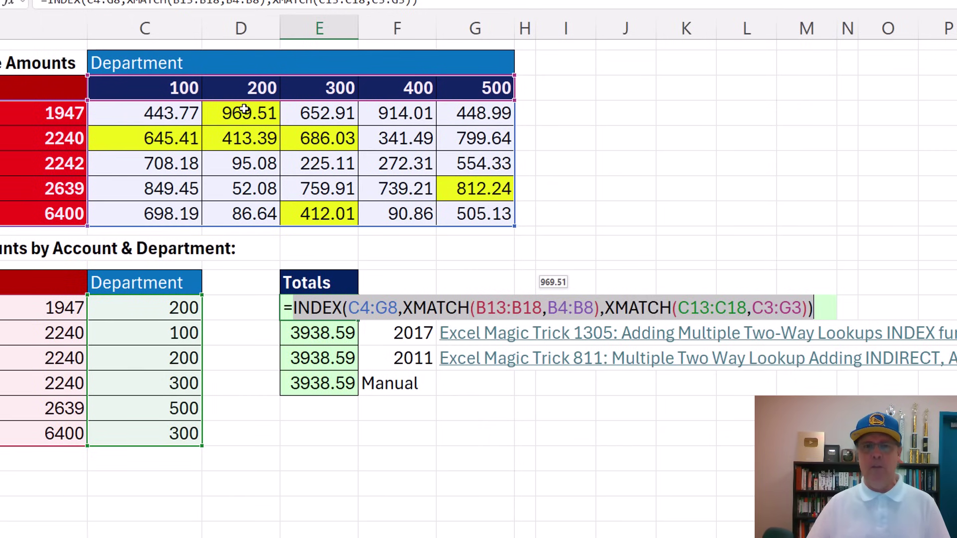
left_click_drag(282, 308, 863, 325)
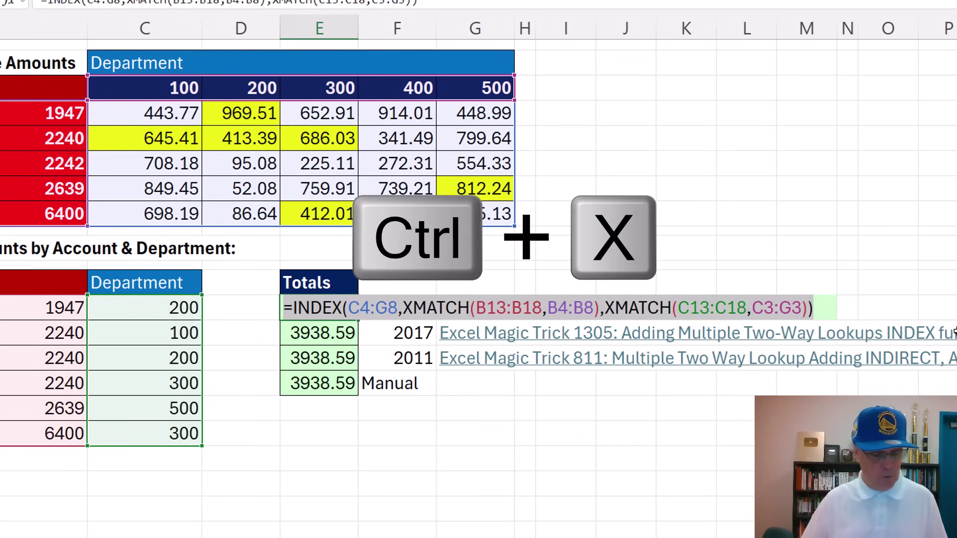
Move the formula from E13 to D13 so it spills amounts 969.51 through 412.01.
key("ctrl+x")
key("Return")
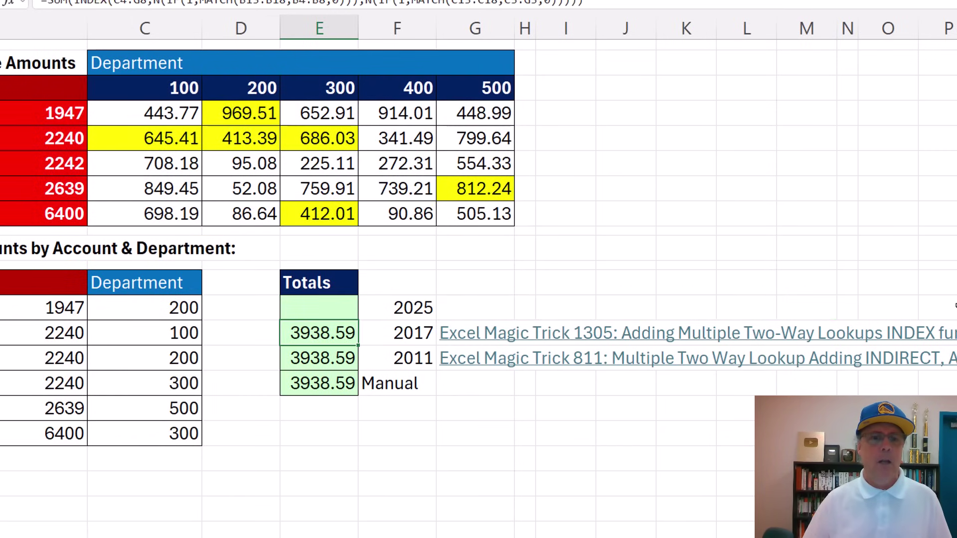
left_click(255, 307)
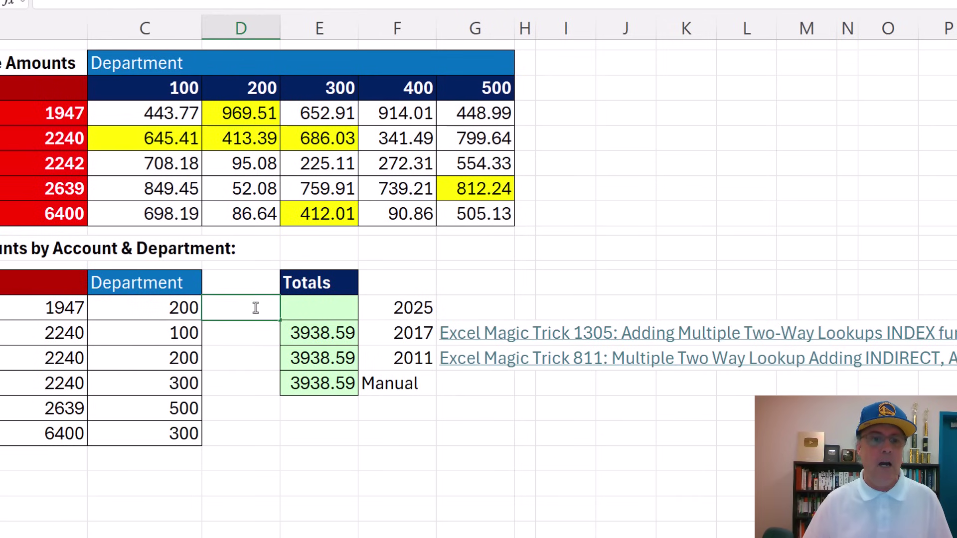
key("ctrl+v")
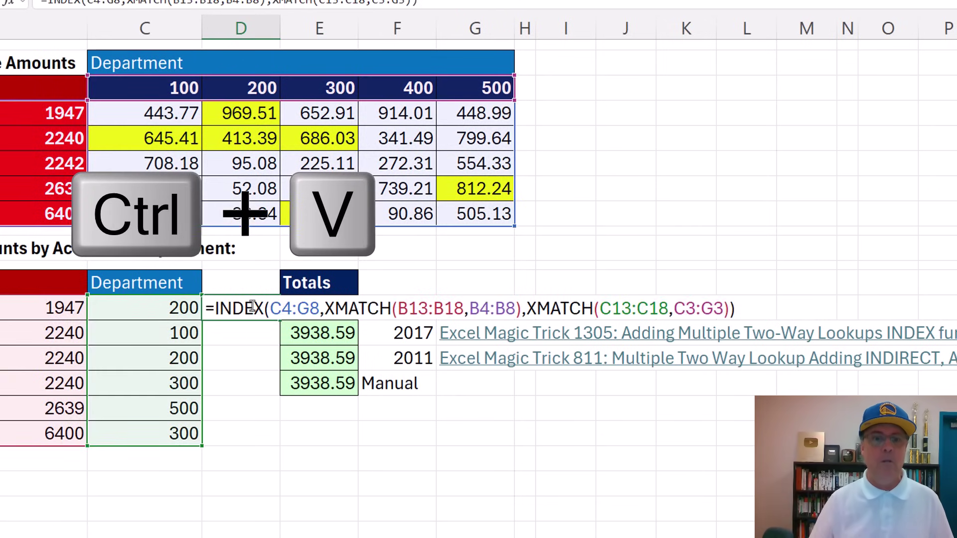
key("ctrl+Return")
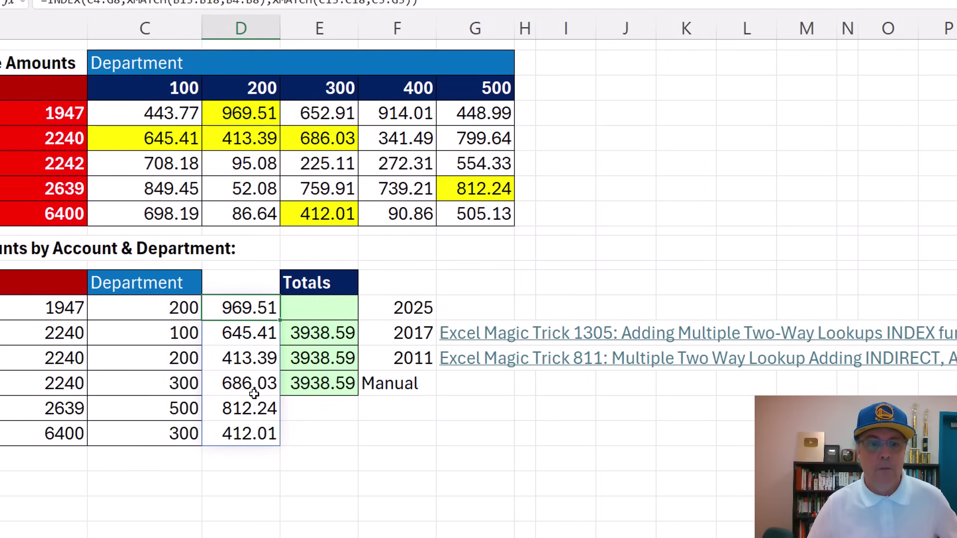
Cut the full INDEX/XMATCH formula text out of D13.
double_click(248, 308)
left_click_drag(206, 308, 917, 302)
key("ctrl+x")
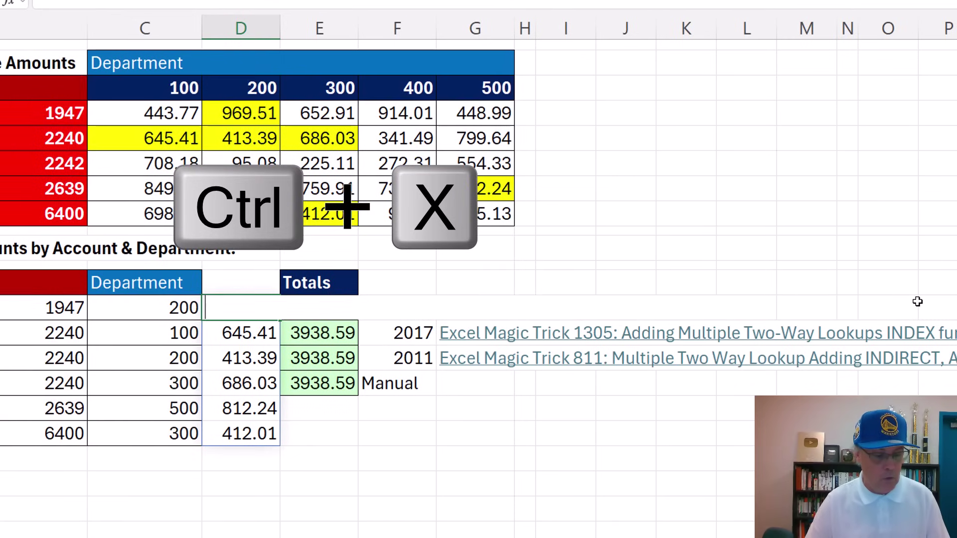
Wrap the pasted INDEX/XMATCH formula in SUM in E13, returning 3938.59.
key("Tab")
key("alt+equal")
key("ctrl+v")
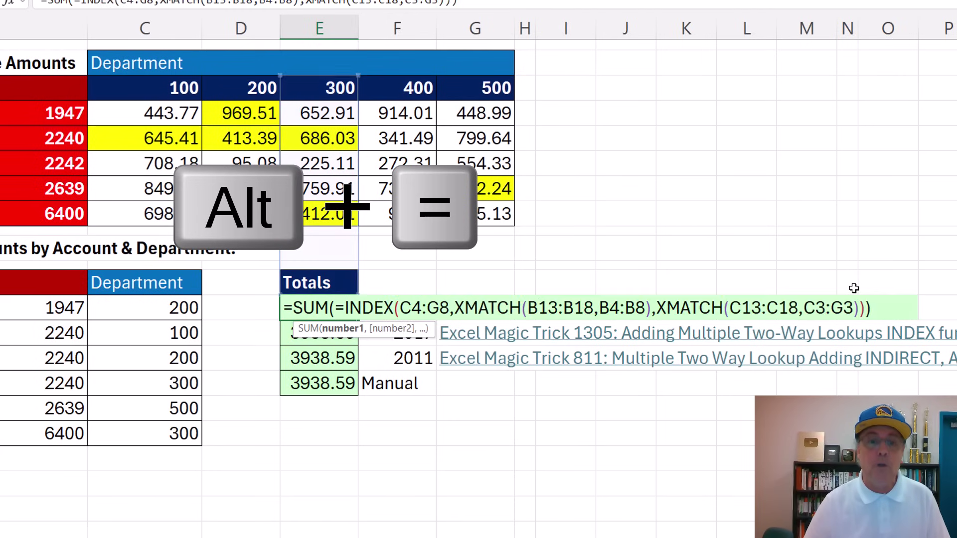
left_click(342, 308)
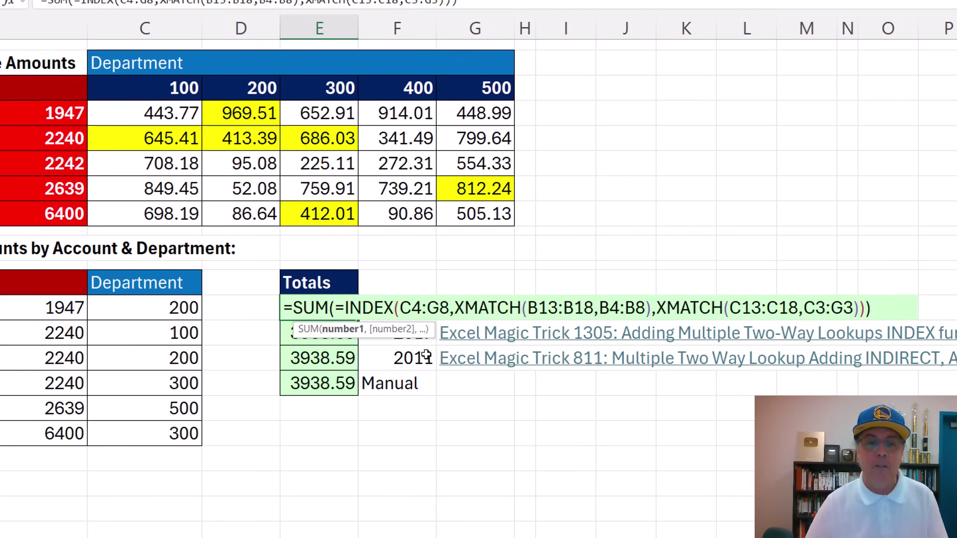
key("BackSpace")
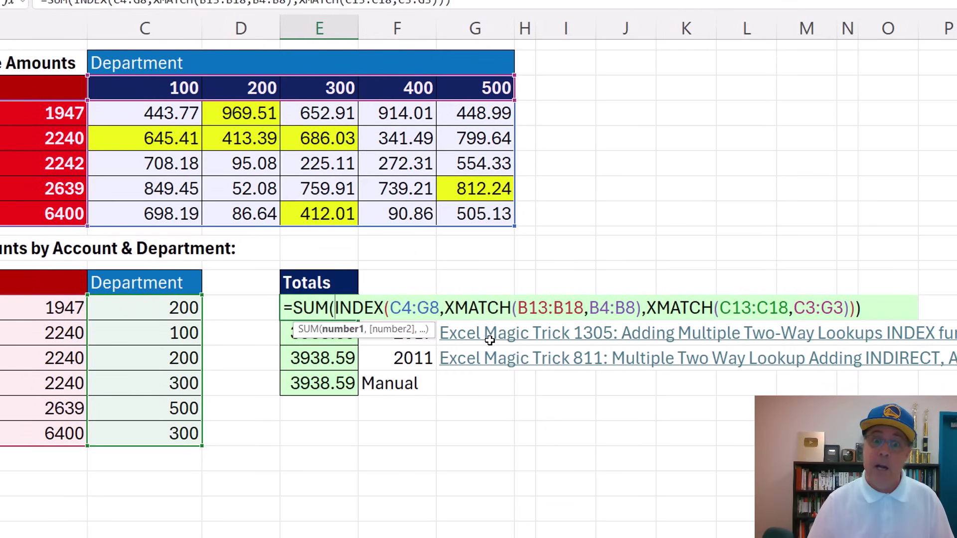
key("ctrl+Return")
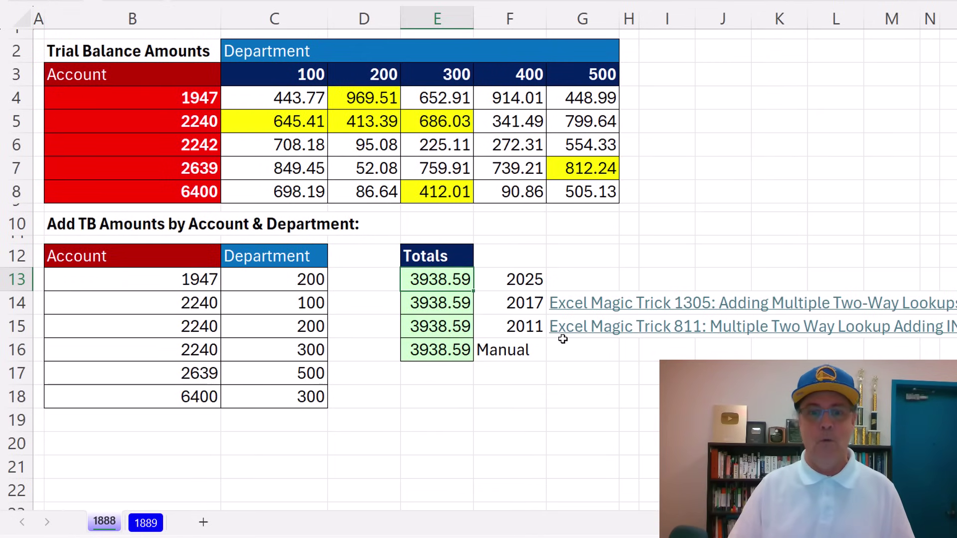
Compare E13's new total with the older SUMPRODUCT and SUM/INDEX formulas in E15 and E14.
double_click(450, 327)
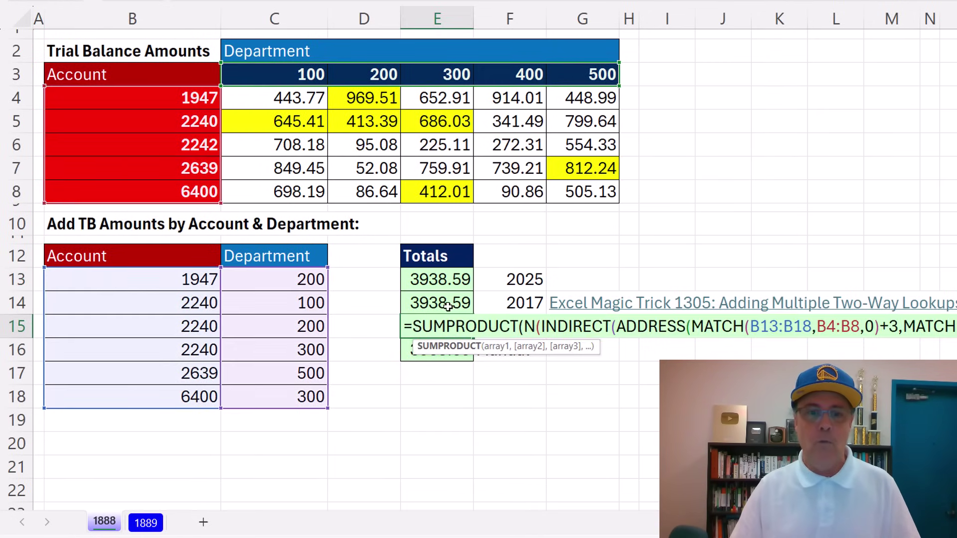
left_click(447, 303)
double_click(448, 303)
key("Escape")
double_click(447, 279)
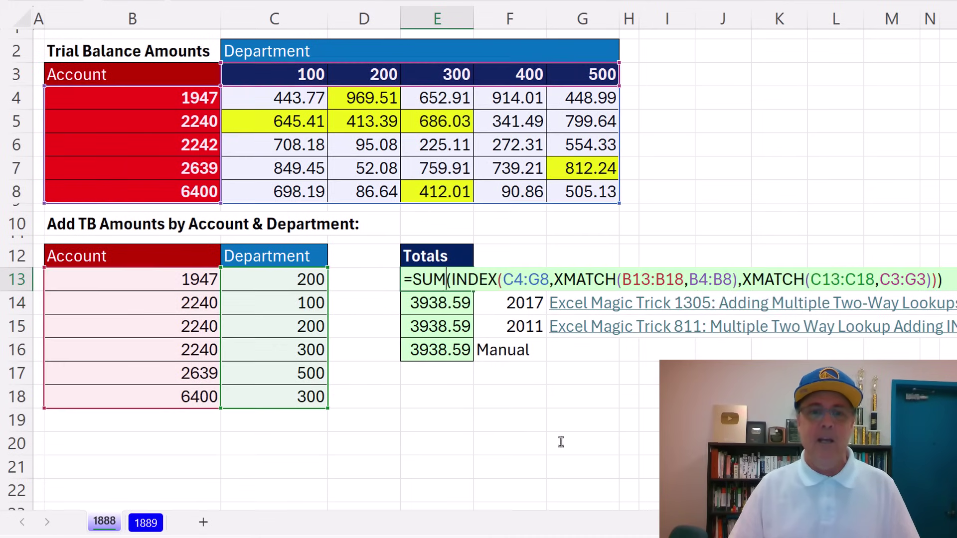